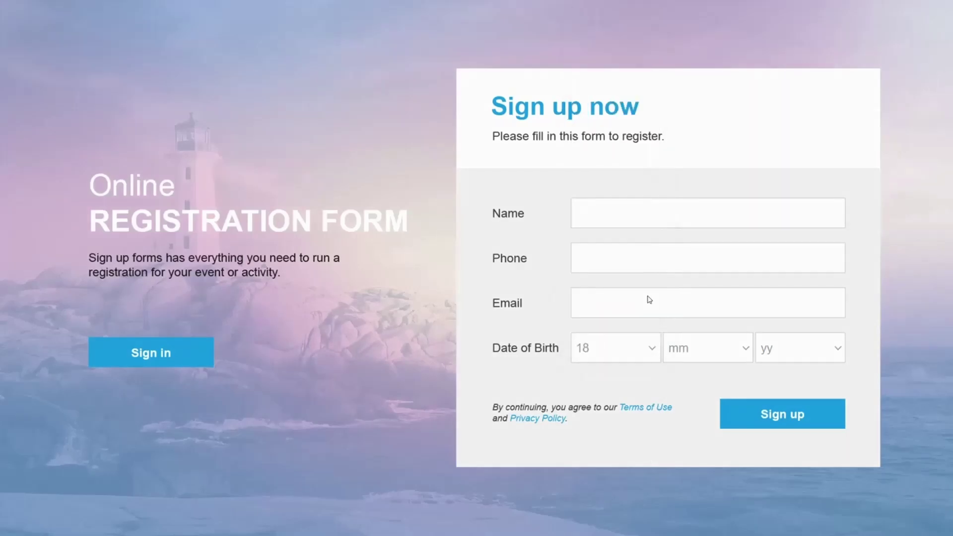
# Choose May 2003 as the birth date in the previewed registration form
pyautogui.click(707, 341)
pyautogui.click(711, 431)
pyautogui.click(816, 350)
pyautogui.click(817, 329)
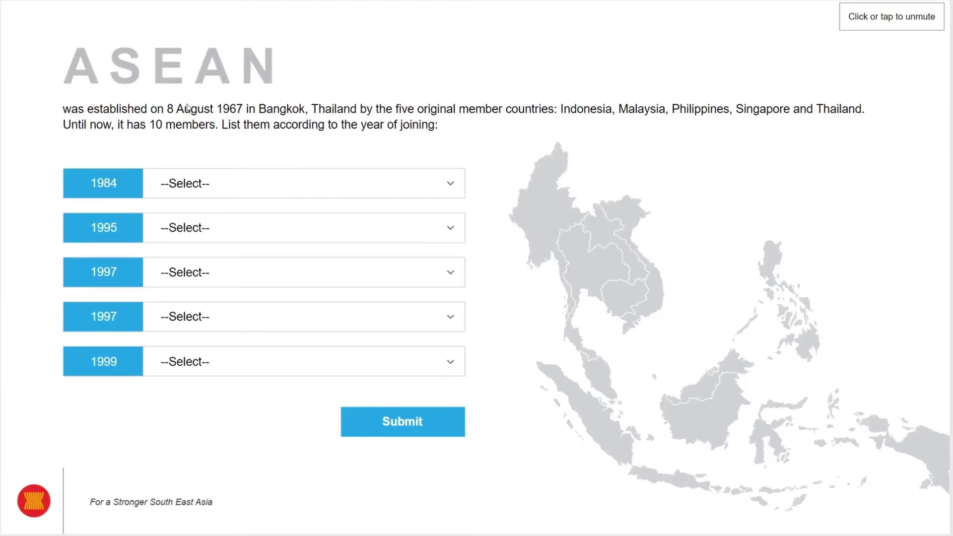
# Answer the ASEAN quiz: Brunei 1984, Vietnam 1995, Laos and Myanmar 1997, Cambodia 1999
pyautogui.click(350, 183)
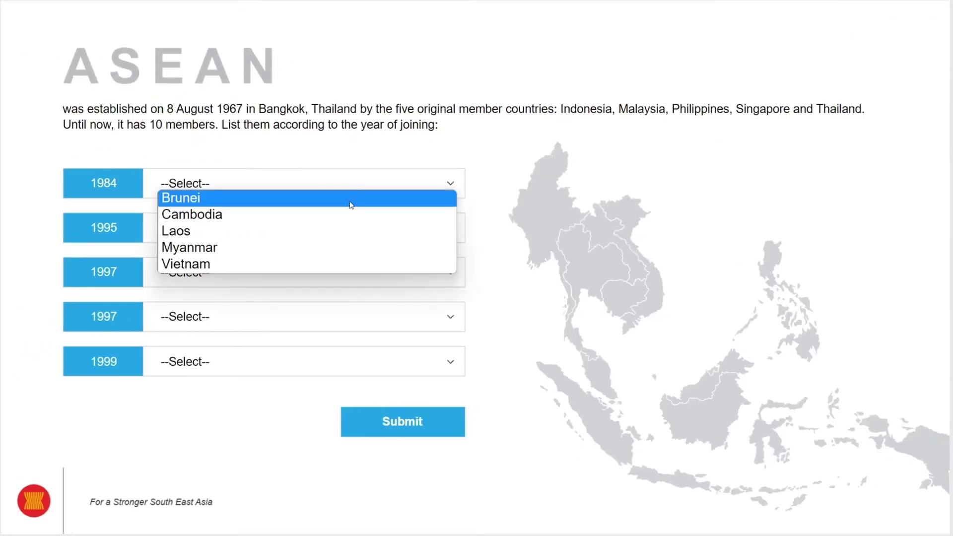
pyautogui.click(349, 200)
pyautogui.click(346, 226)
pyautogui.click(321, 311)
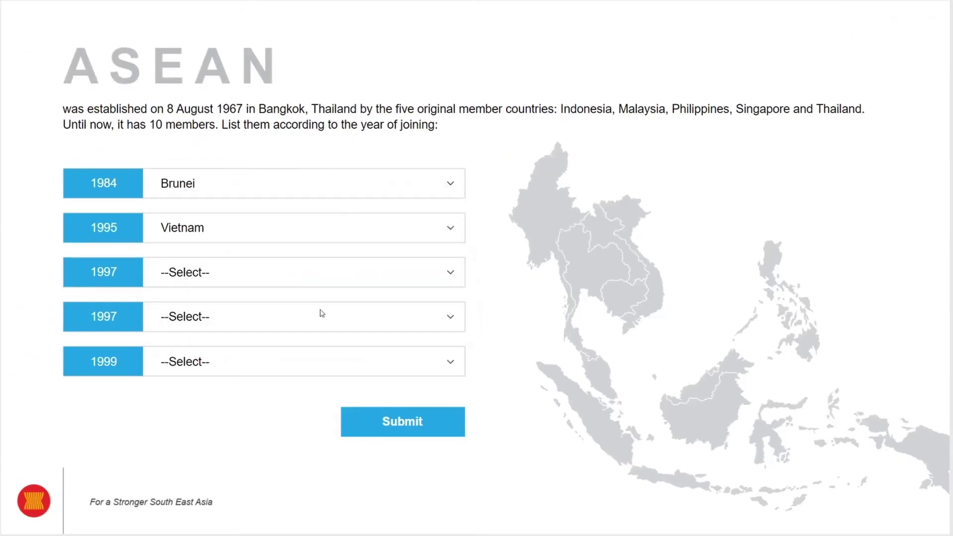
pyautogui.click(328, 273)
pyautogui.click(312, 320)
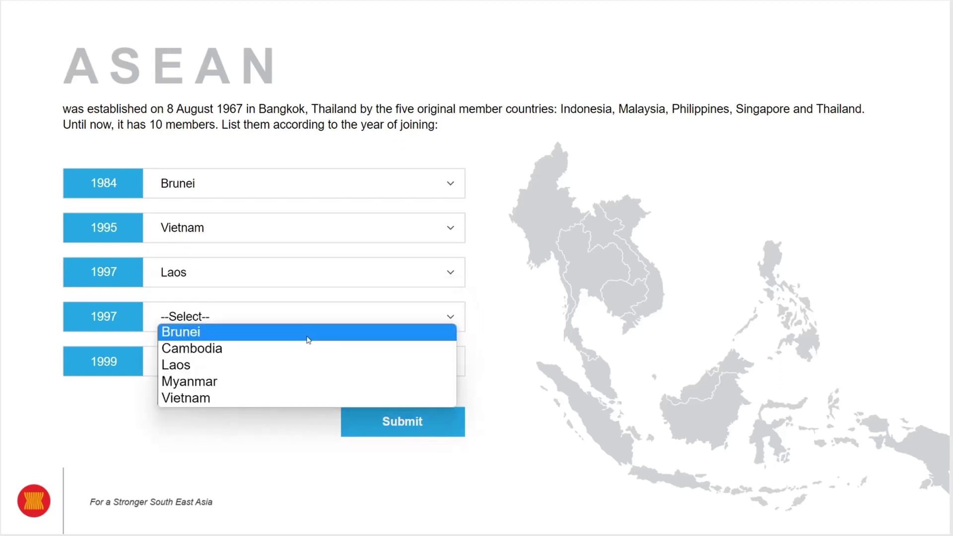
pyautogui.click(296, 380)
pyautogui.click(296, 392)
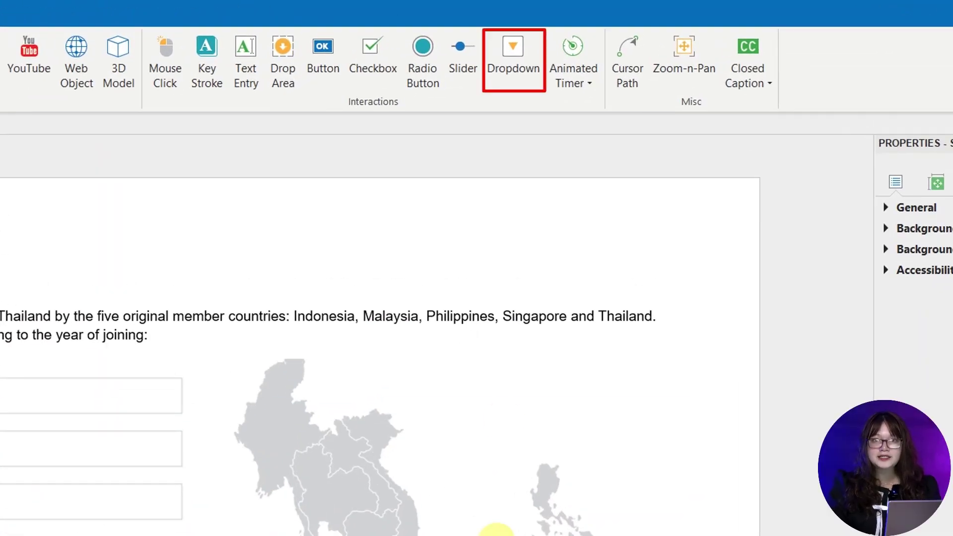
# Draw a dropdown box (Dropdown_31) spanning the row beside the 1984 label
pyautogui.click(506, 80)
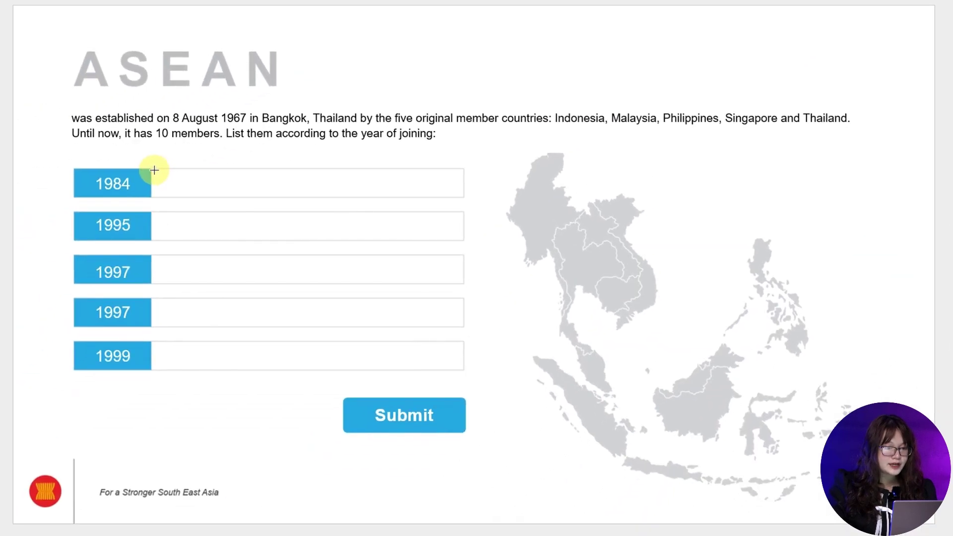
pyautogui.moveTo(155, 171); pyautogui.dragTo(456, 195)
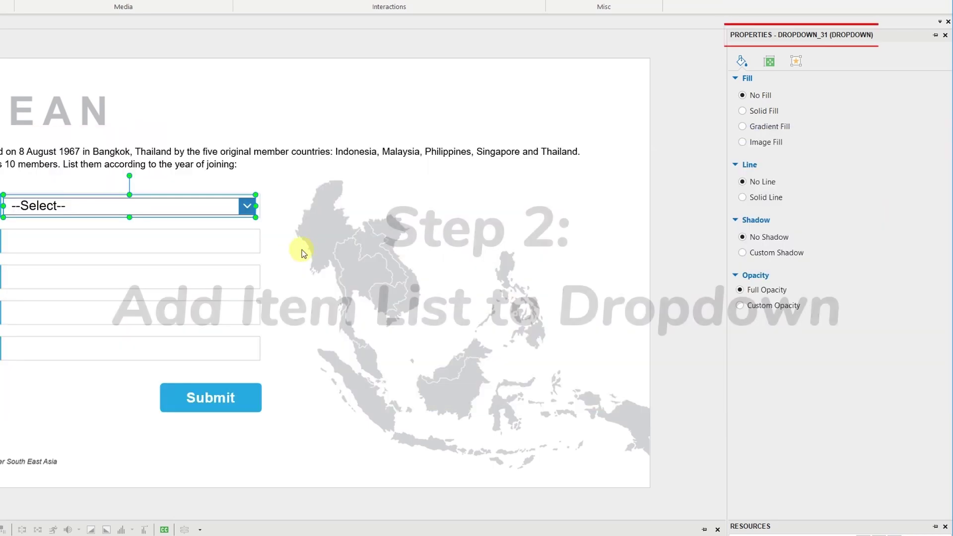
# Show the Interactivity properties of the selected 1984 dropdown
pyautogui.click(795, 61)
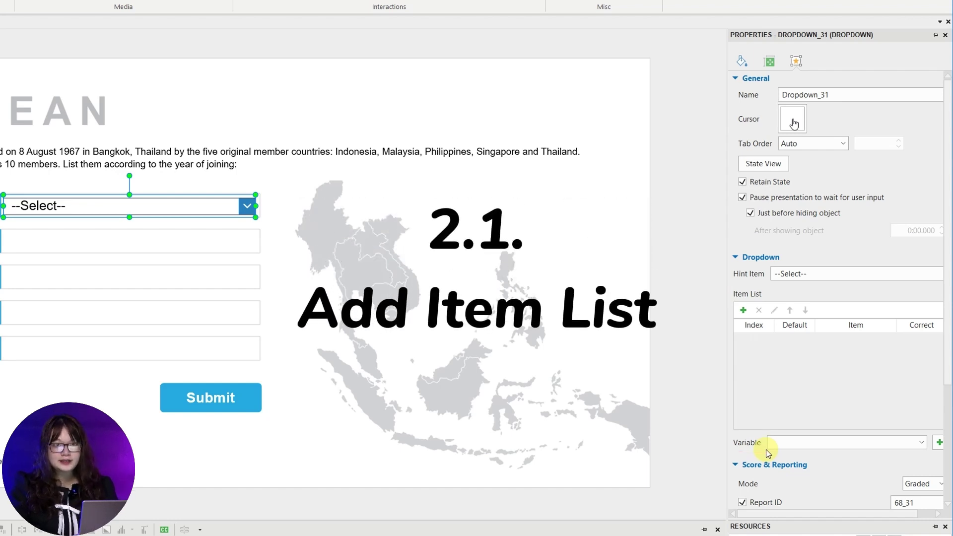
# Add four country item rows, renaming the Malaysia item to Philippines
pyautogui.click(747, 312)
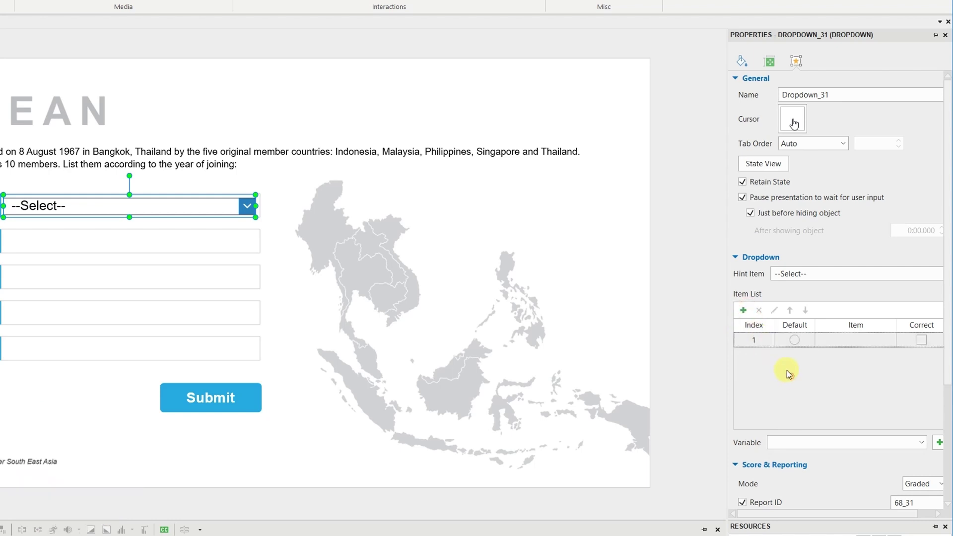
pyautogui.click(743, 311)
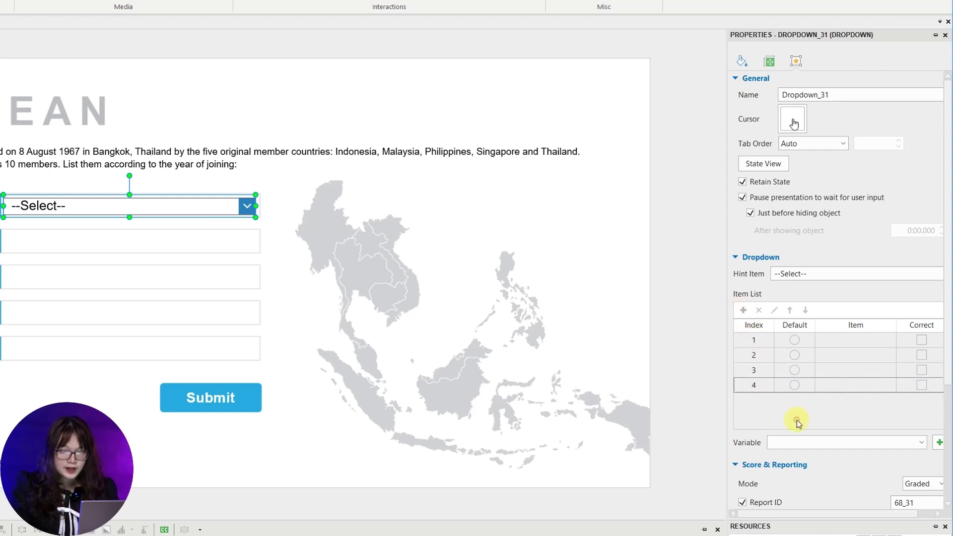
pyautogui.click(856, 340)
pyautogui.write('Indonesia')
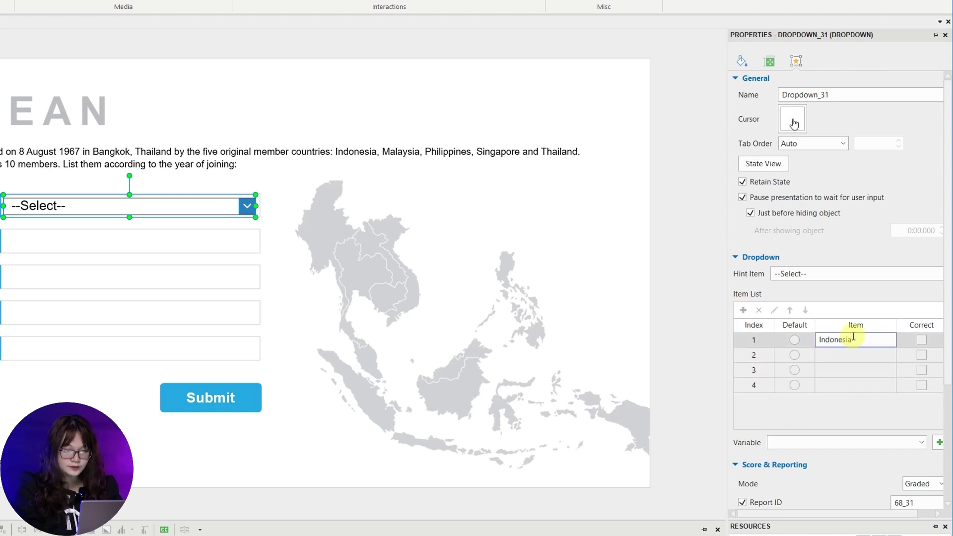
pyautogui.write('Malaysia')
pyautogui.click(858, 370)
pyautogui.write('SingaporeThailand')
pyautogui.click(877, 414)
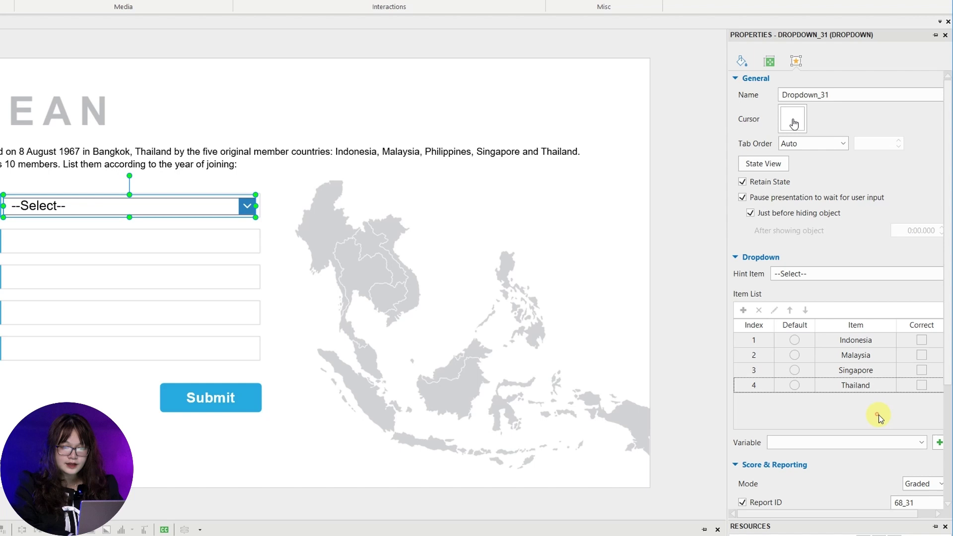
pyautogui.doubleClick(876, 355)
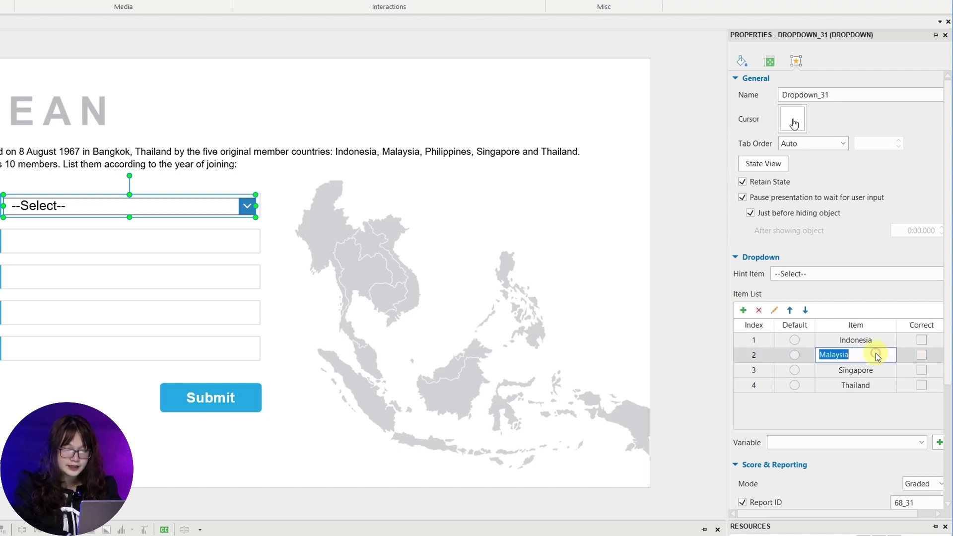
pyautogui.write('Philippines')
pyautogui.press('Return')
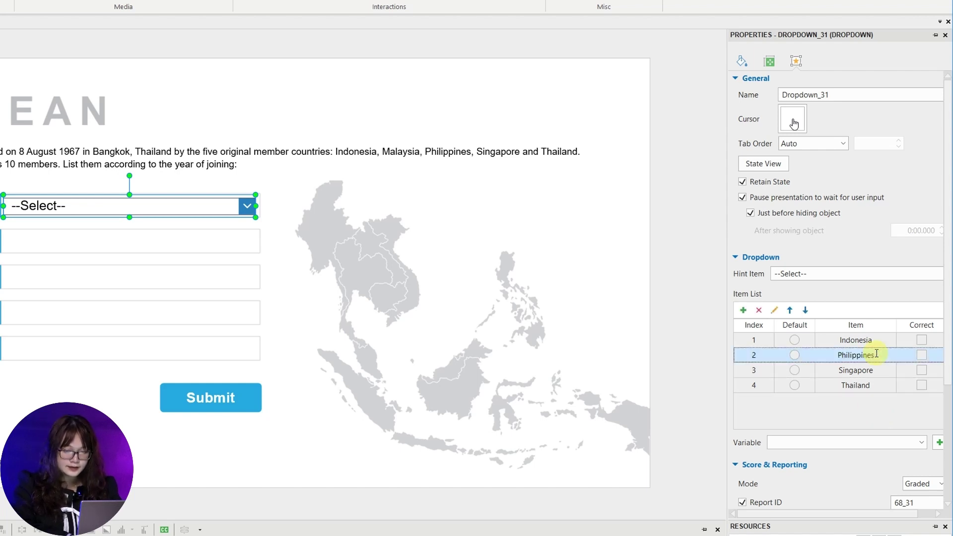
# Remove Philippines and reorder the items to Singapore, Thailand, Indonesia
pyautogui.click(756, 310)
pyautogui.click(882, 371)
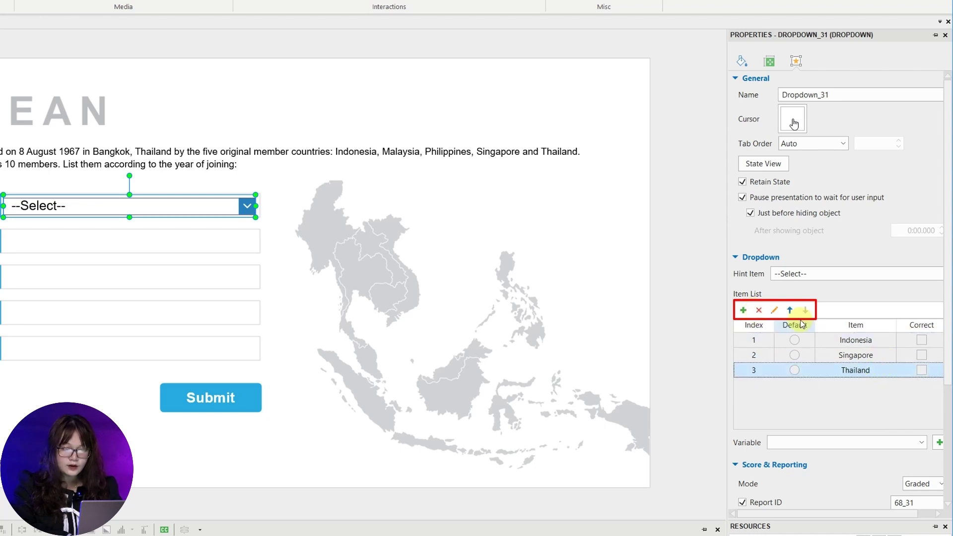
pyautogui.click(789, 310)
pyautogui.click(819, 340)
pyautogui.click(805, 310)
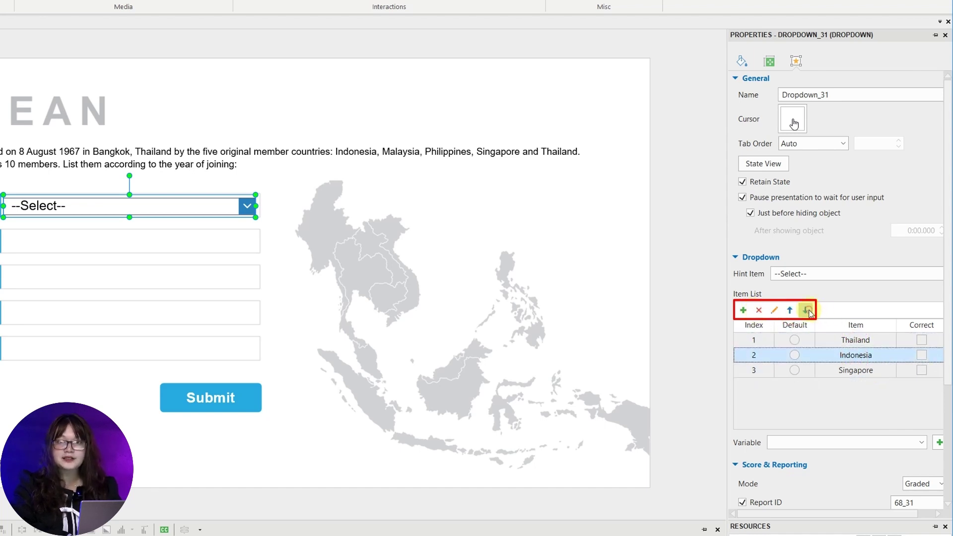
pyautogui.click(804, 309)
pyautogui.click(849, 340)
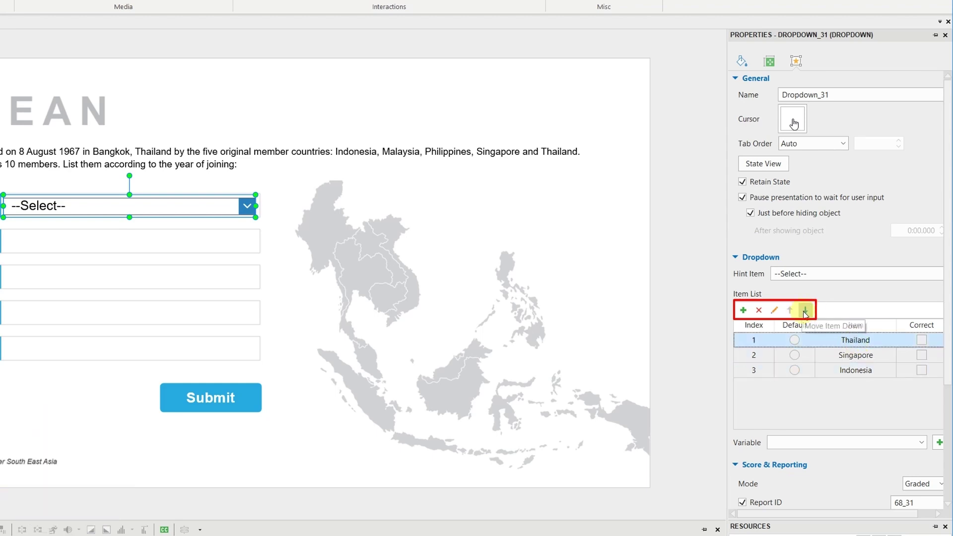
pyautogui.click(804, 309)
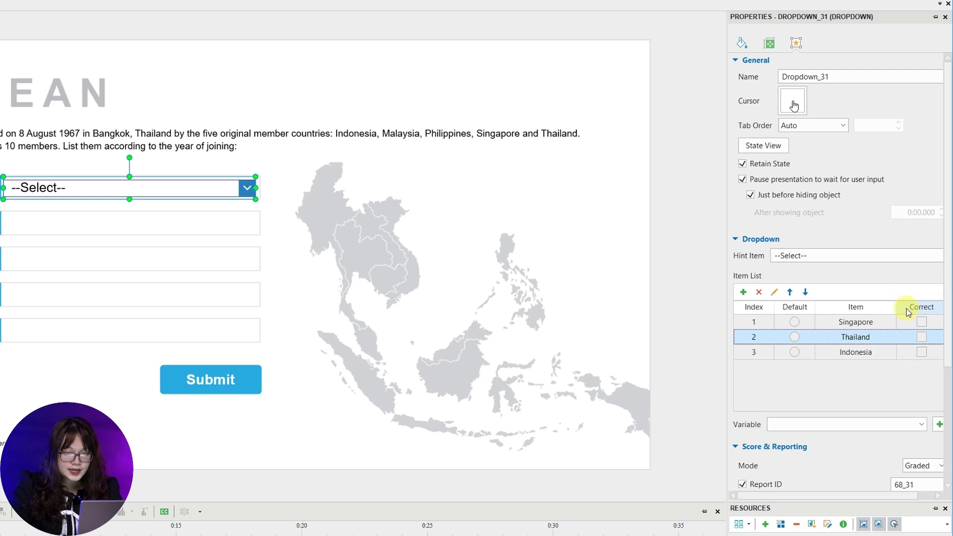
# Tick Correct on the Thailand row of the Item List
pyautogui.click(923, 337)
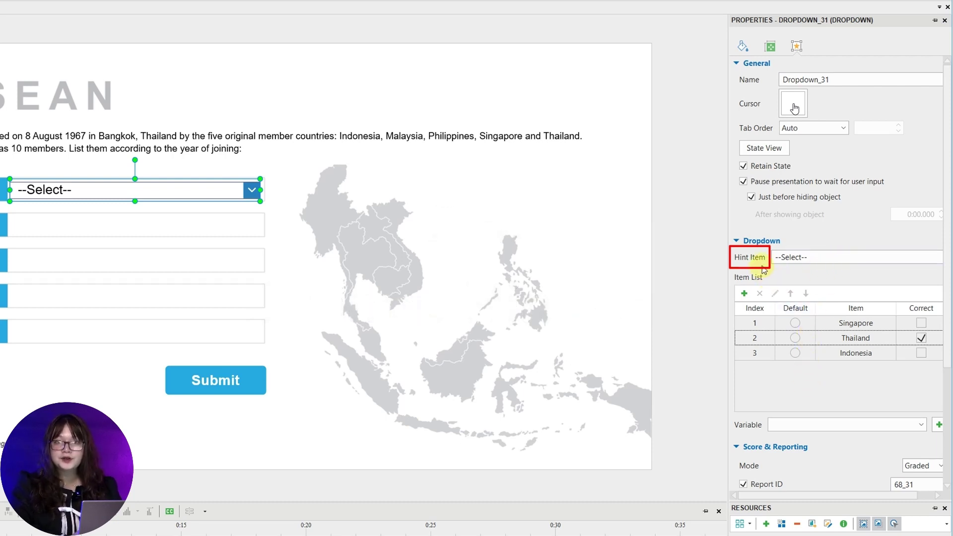
# Change the Hint Item from --Select-- to Country, leaving no default item selected
pyautogui.click(819, 258)
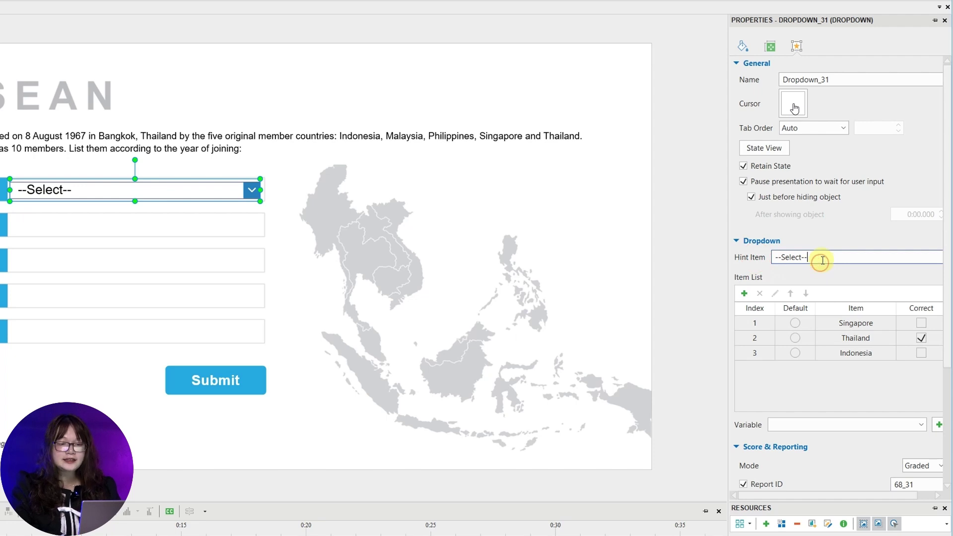
pyautogui.doubleClick(804, 258)
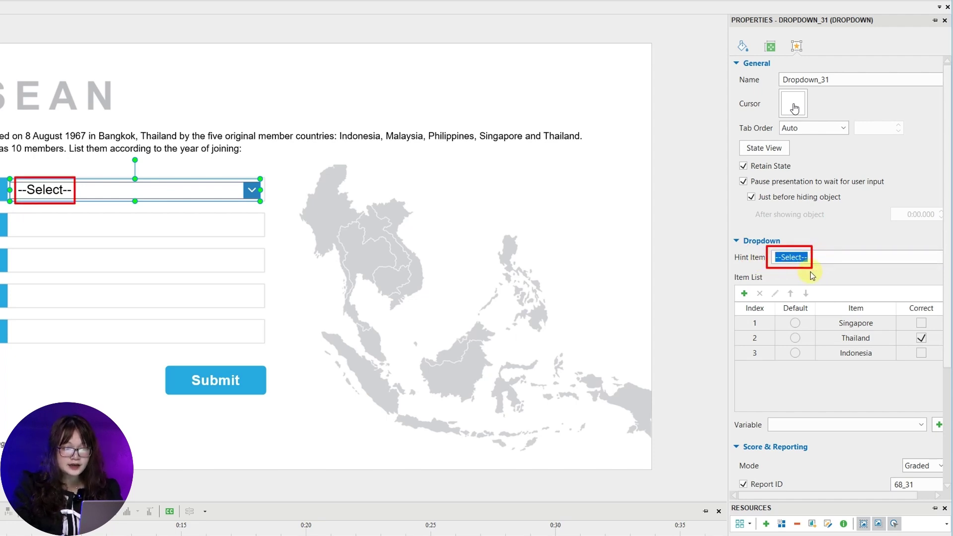
pyautogui.click(795, 323)
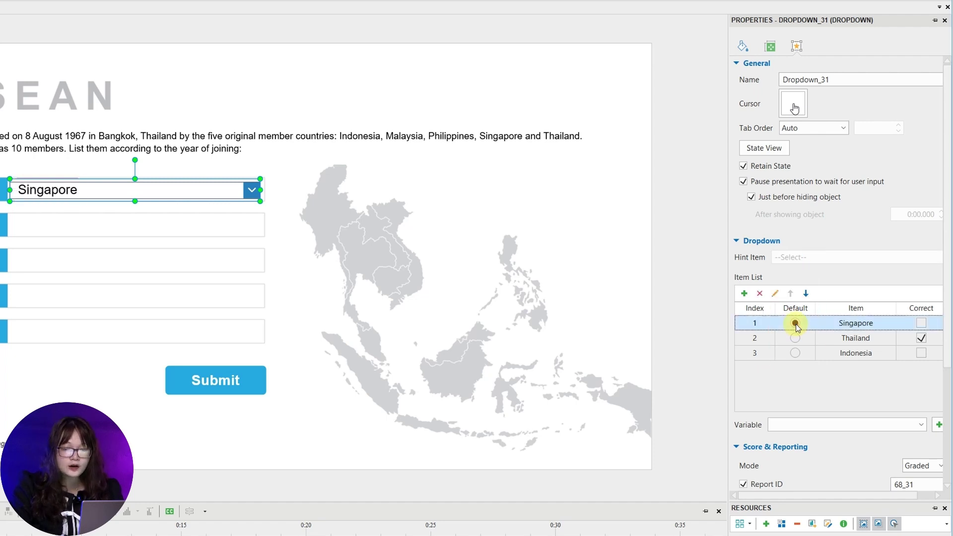
pyautogui.click(795, 323)
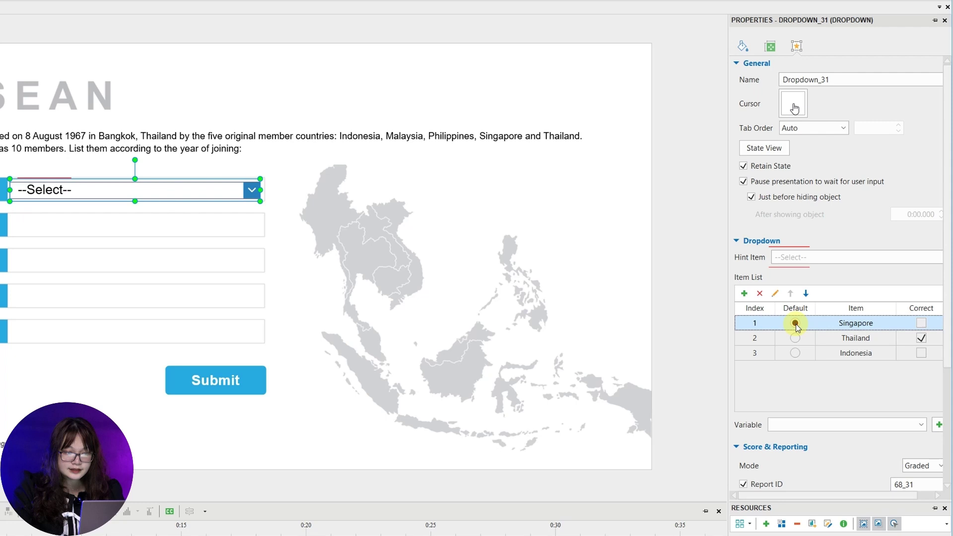
pyautogui.click(819, 257)
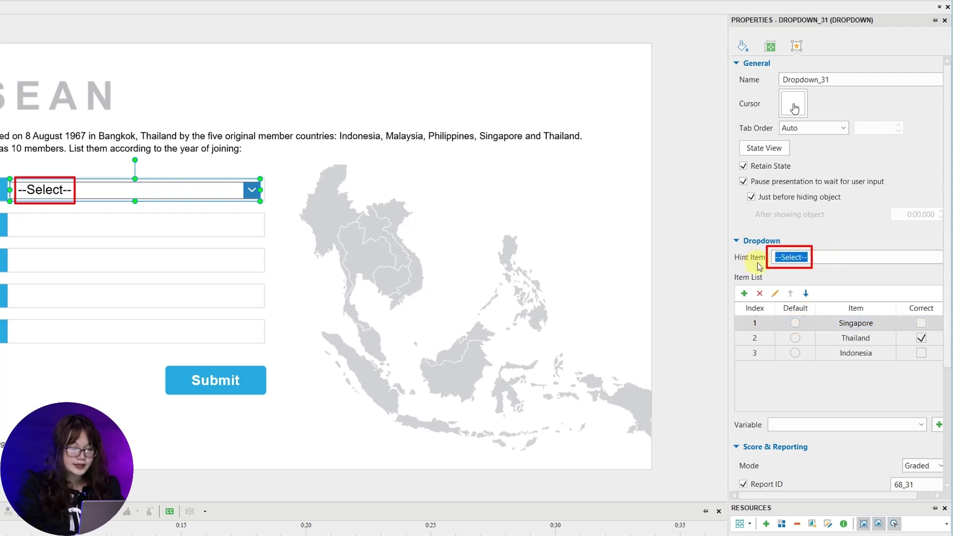
pyautogui.write('Country')
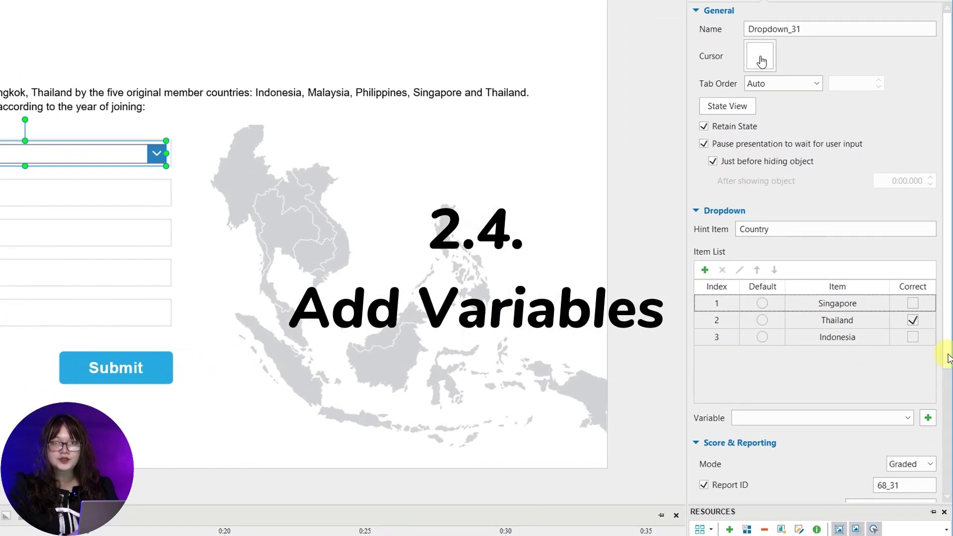
pyautogui.scroll(-3, 829, 359)
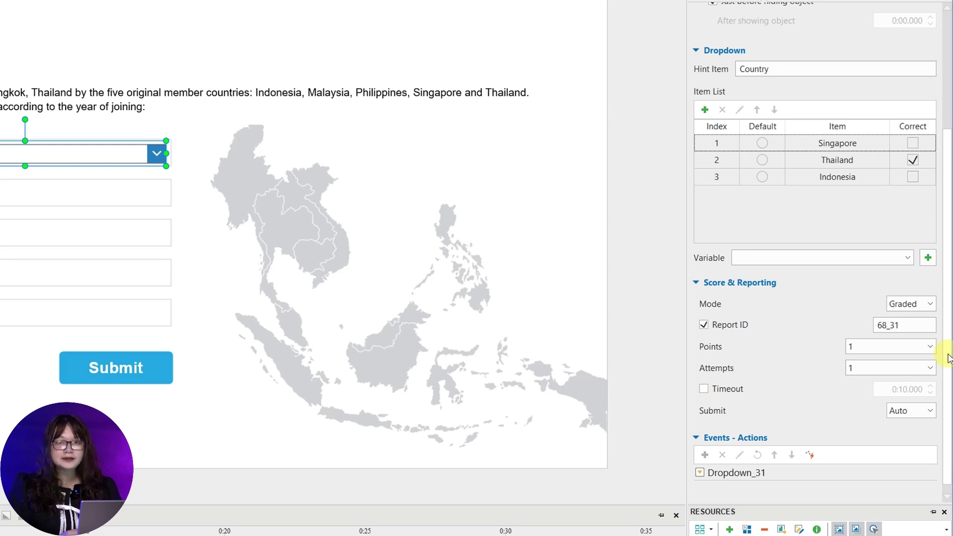
pyautogui.scroll(-1, 948, 358)
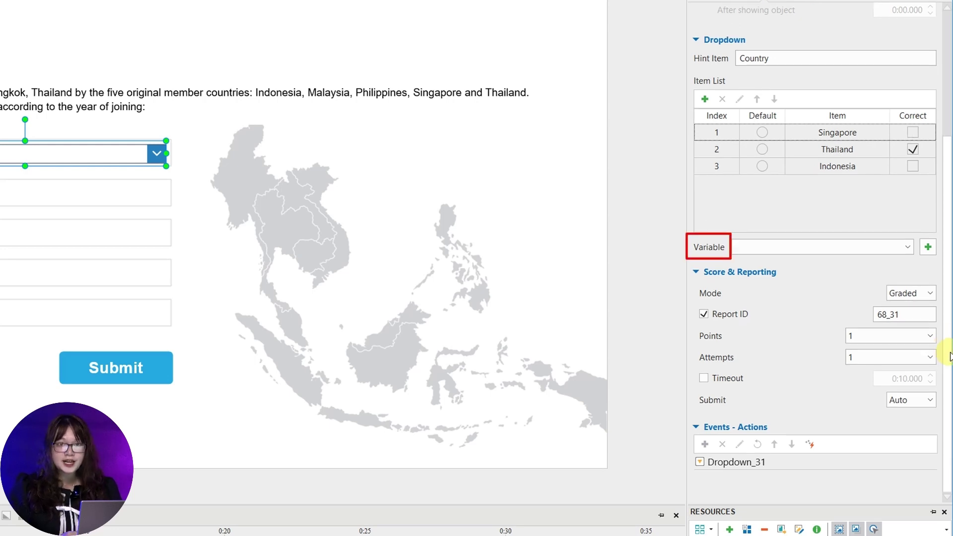
# Create a TEXT variable named Country and assign it to the 1984 dropdown
pyautogui.click(927, 248)
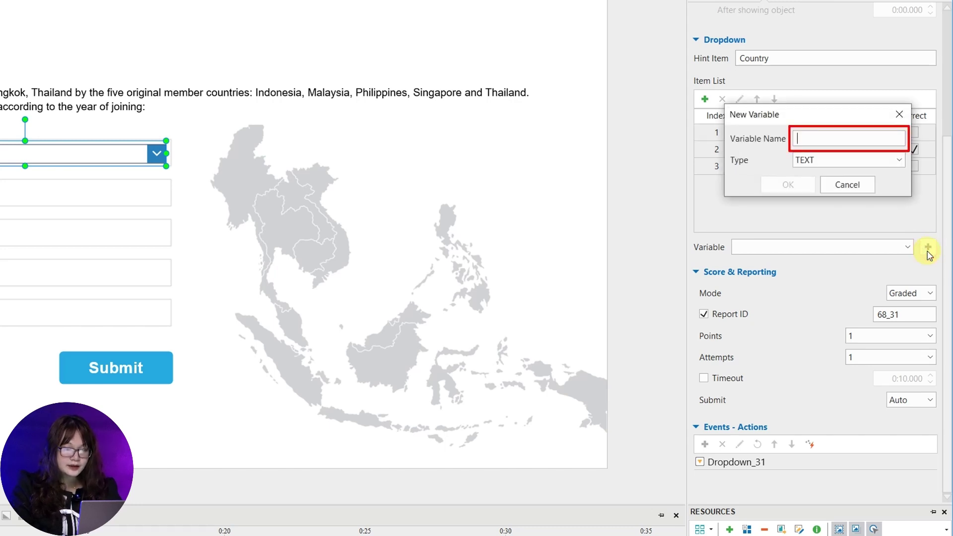
pyautogui.write('Coun')
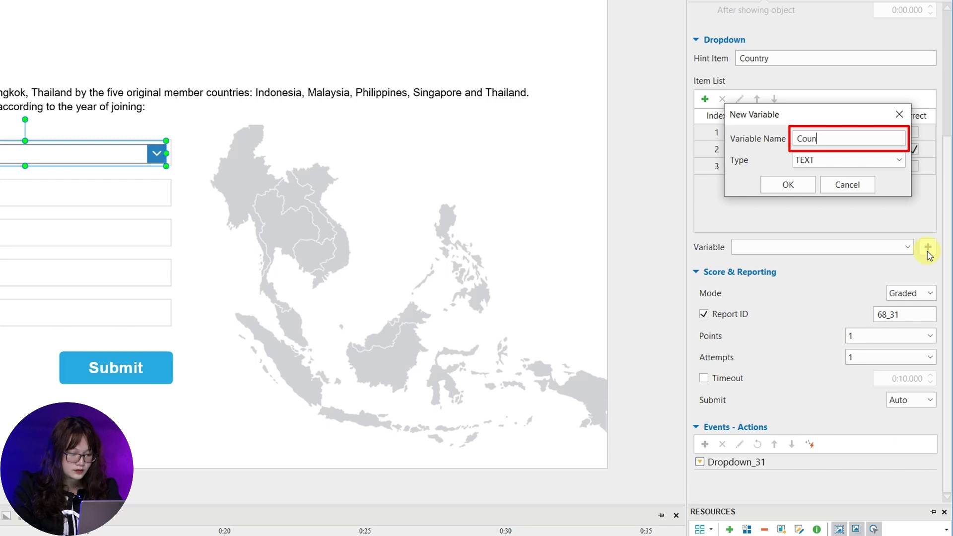
pyautogui.write('try')
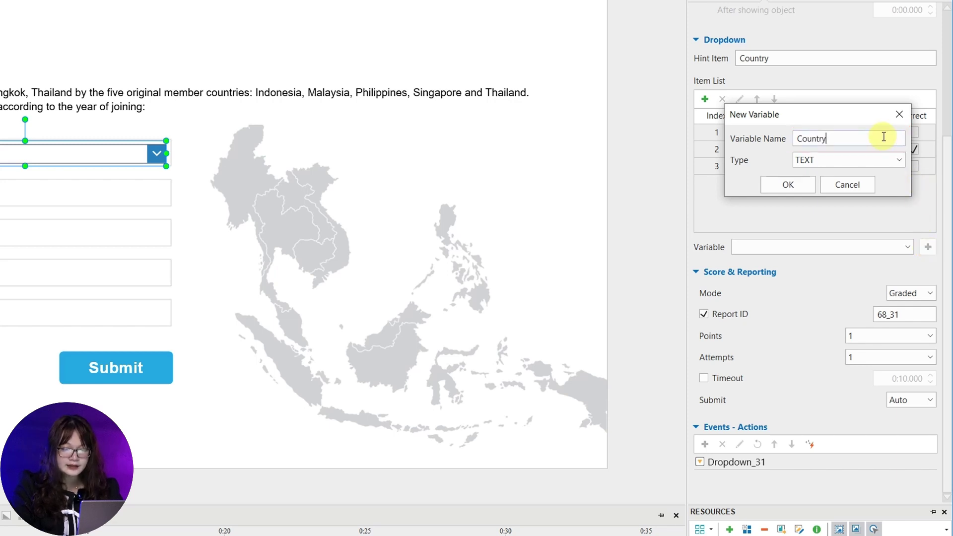
pyautogui.click(791, 186)
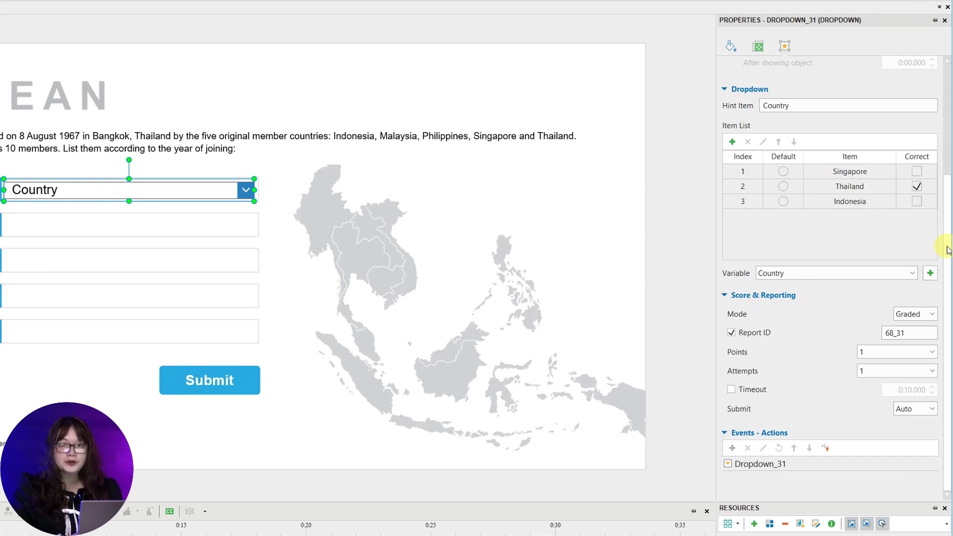
# Set the scoring Mode to Graded with 3 points for a correct answer
pyautogui.click(931, 316)
pyautogui.click(922, 340)
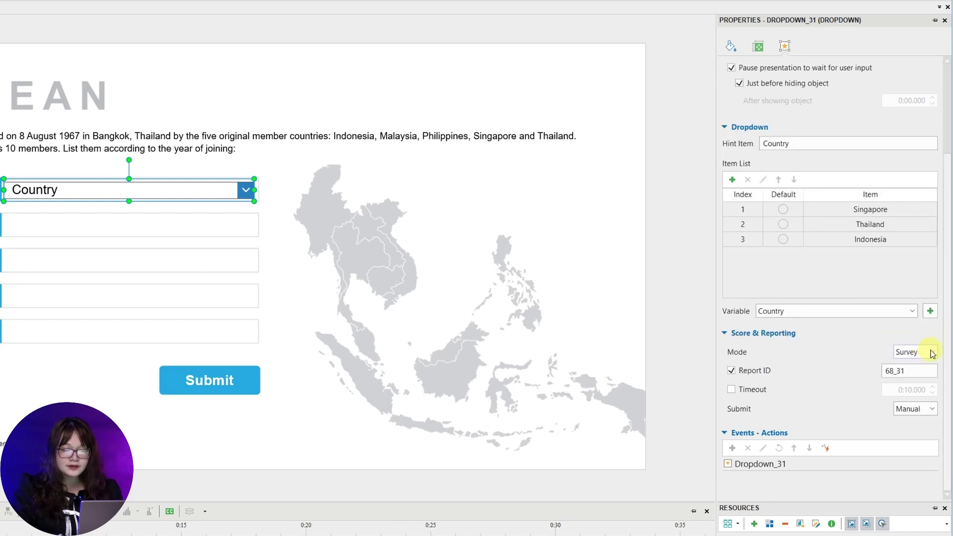
pyautogui.click(930, 352)
pyautogui.click(921, 363)
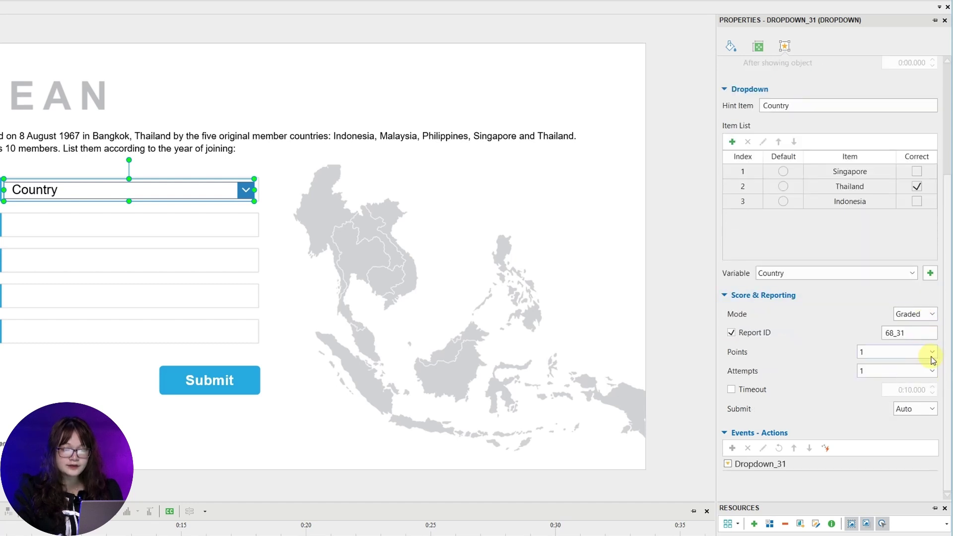
pyautogui.click(931, 351)
pyautogui.click(886, 501)
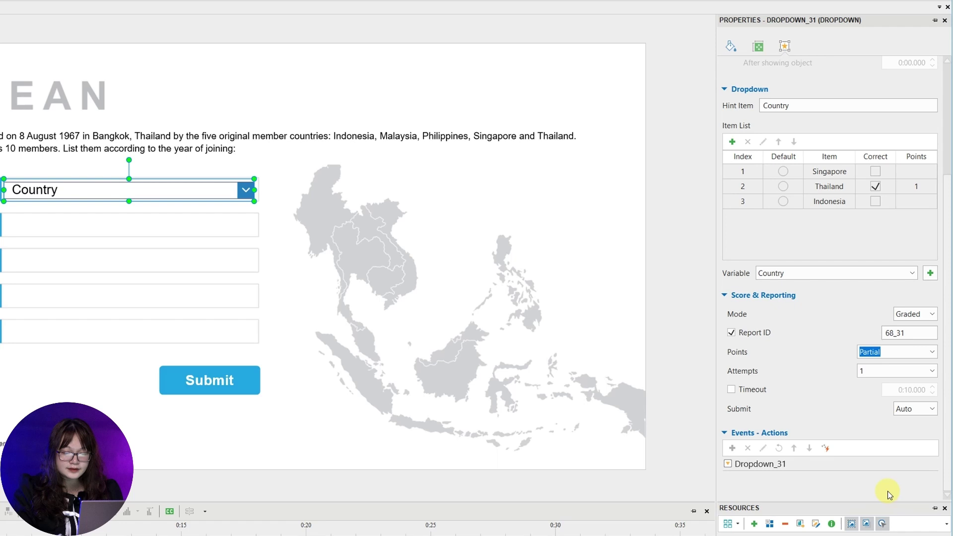
pyautogui.click(930, 352)
pyautogui.click(916, 403)
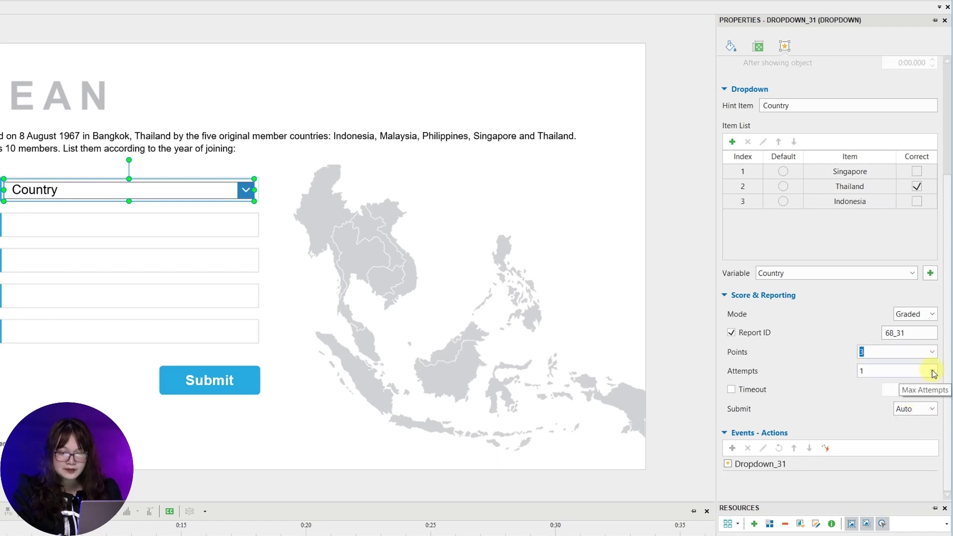
# Allow infinite attempts, enable a 0:15.000 timeout, and keep Submit on Auto
pyautogui.click(933, 371)
pyautogui.click(909, 406)
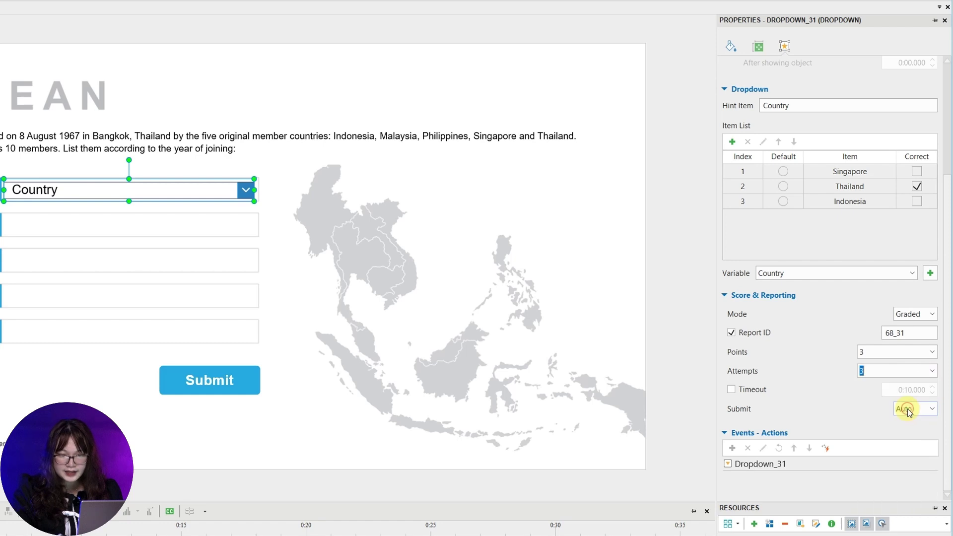
pyautogui.click(932, 372)
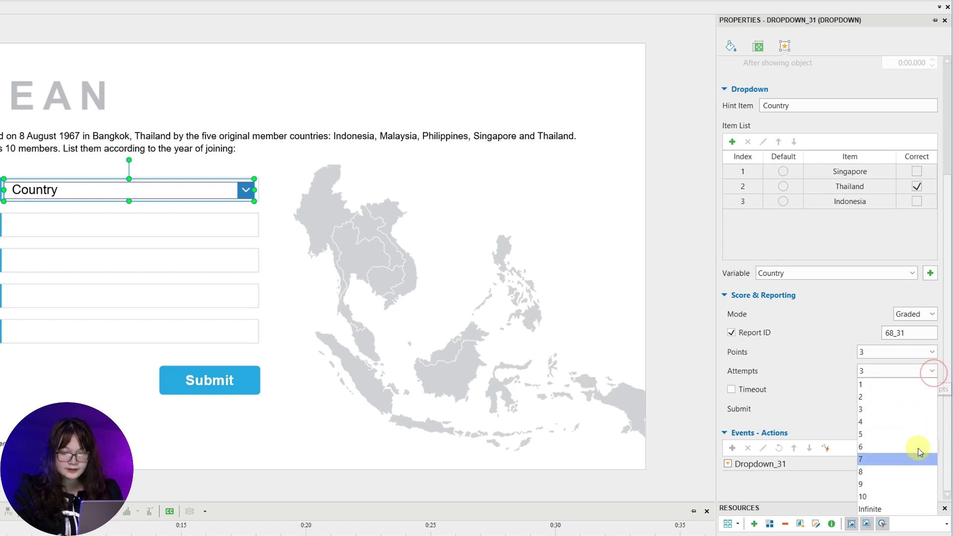
pyautogui.click(897, 509)
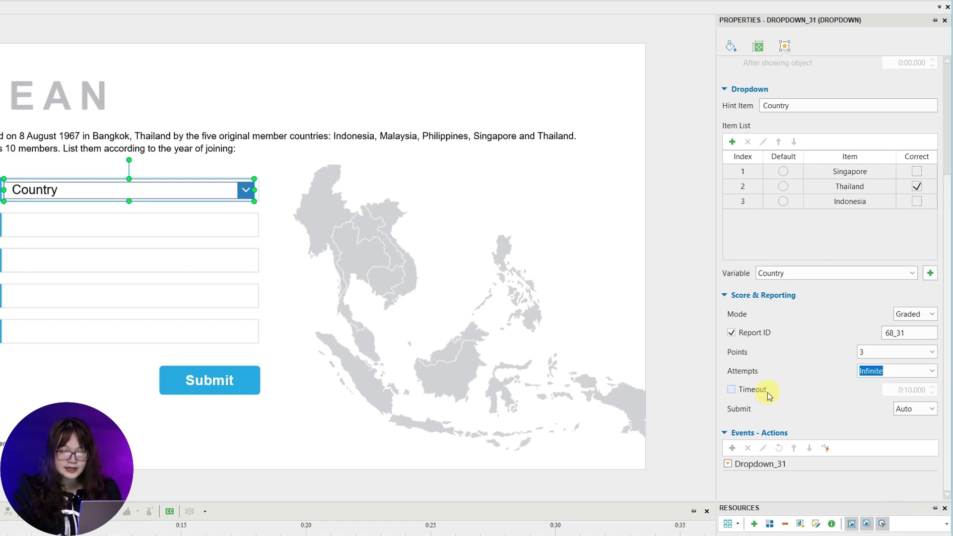
pyautogui.click(732, 389)
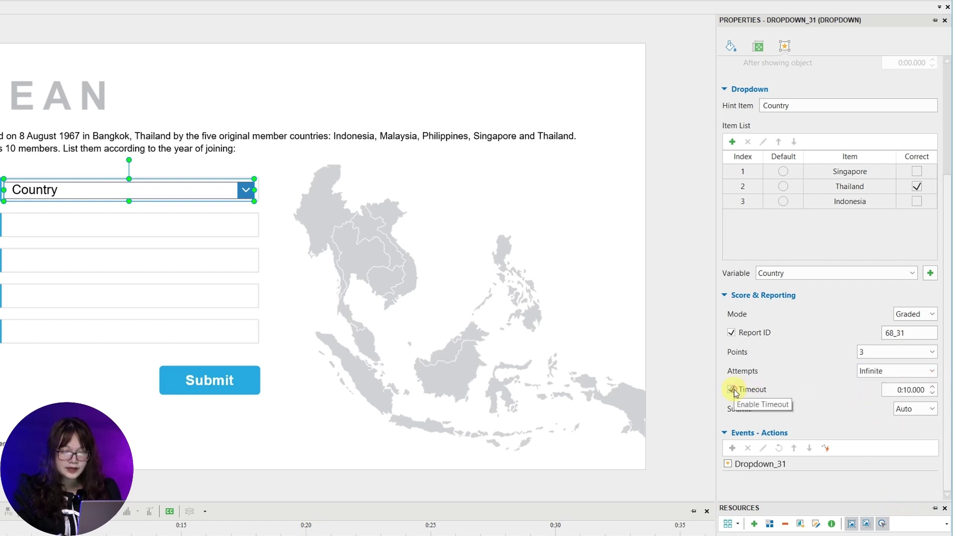
pyautogui.doubleClick(907, 391)
pyautogui.write('15')
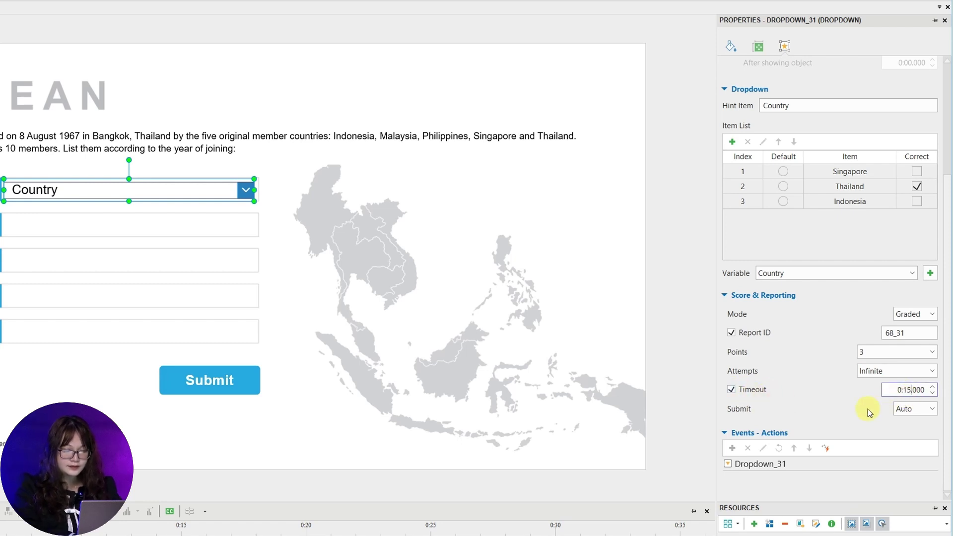
pyautogui.click(935, 409)
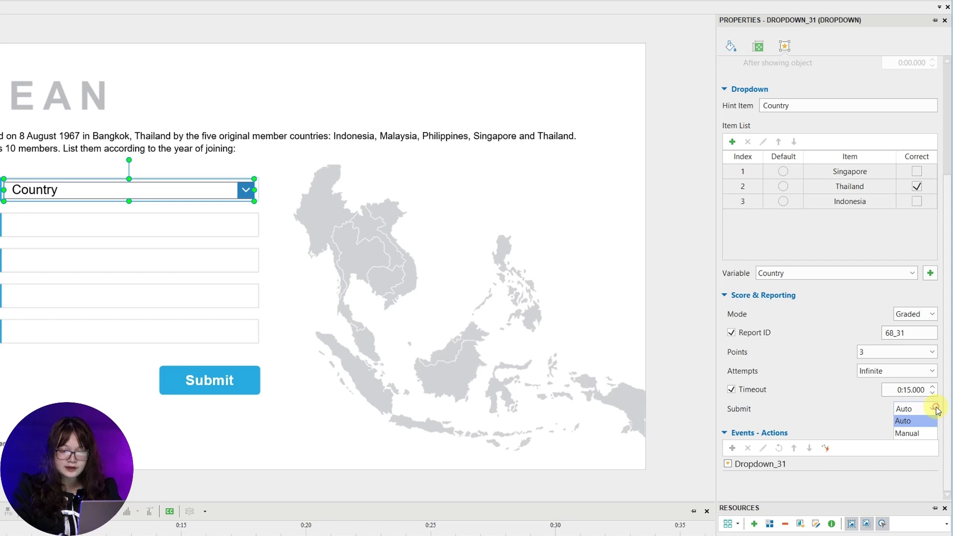
pyautogui.click(934, 409)
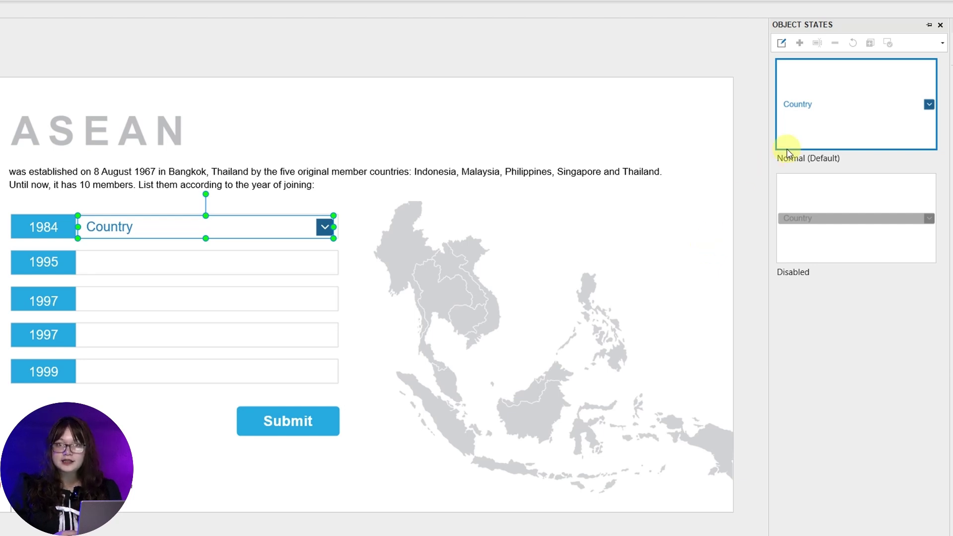
# Preview the Disabled state, then add New State 2 via Edit States
pyautogui.click(845, 233)
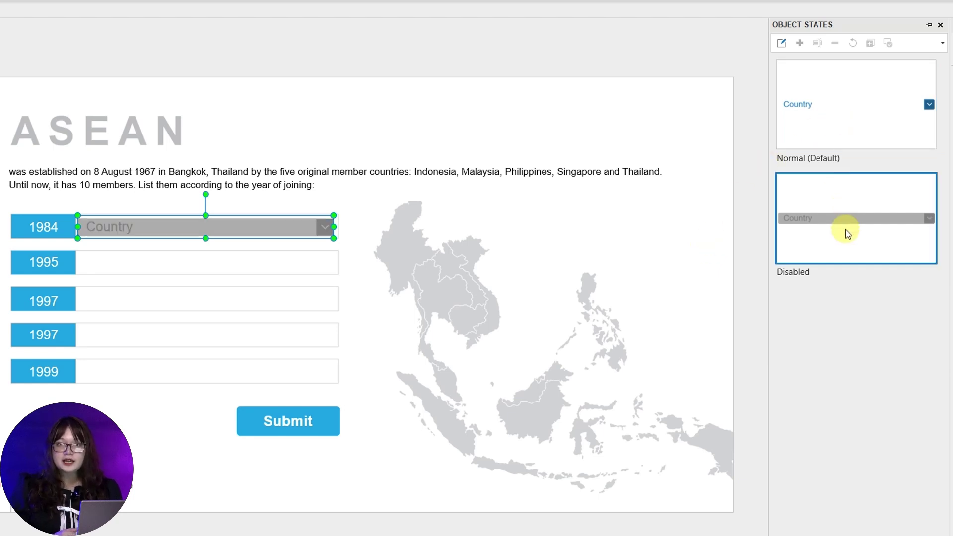
pyautogui.click(814, 97)
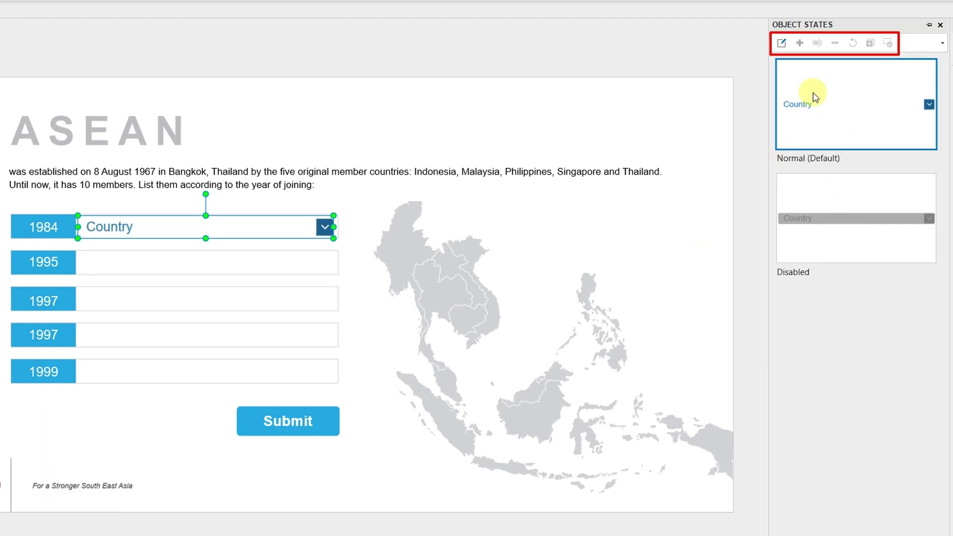
pyautogui.click(781, 45)
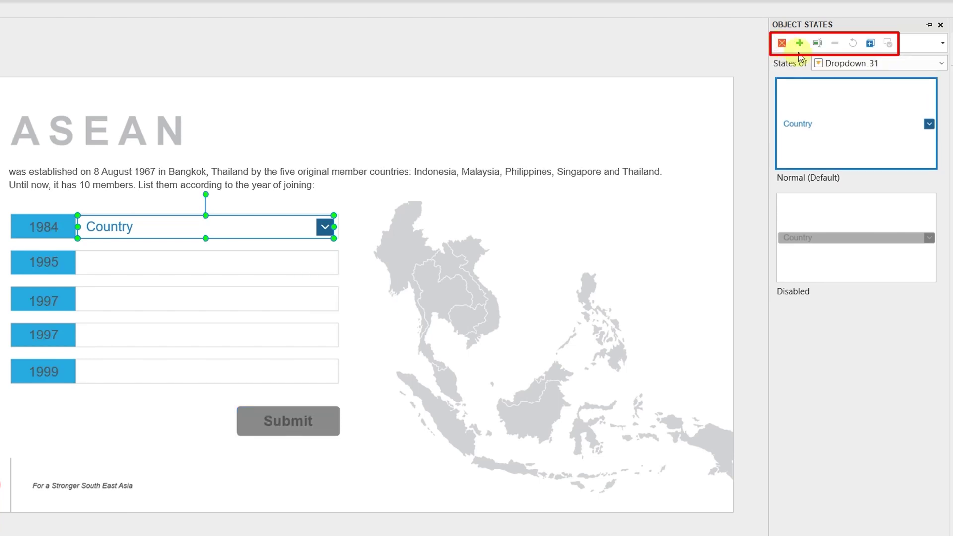
pyautogui.click(799, 43)
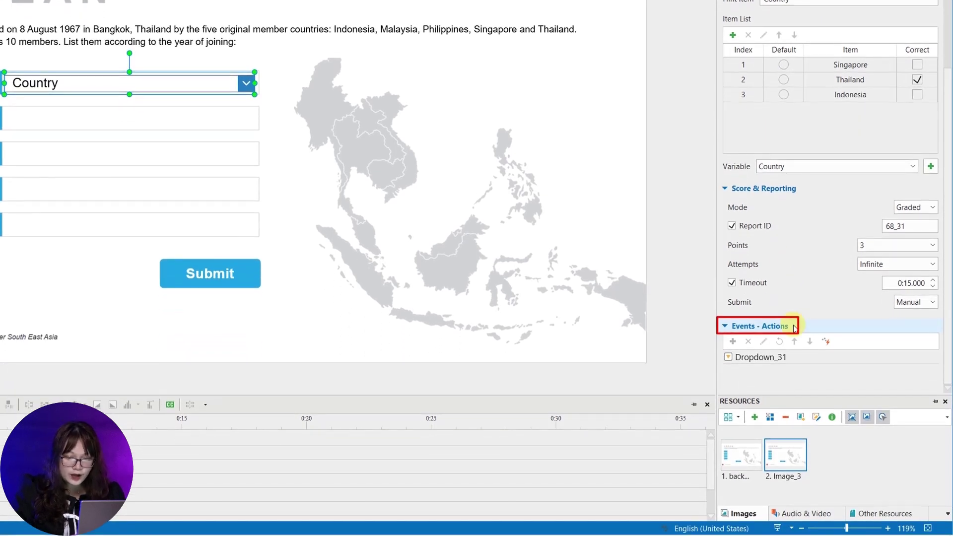
pyautogui.moveTo(819, 357)
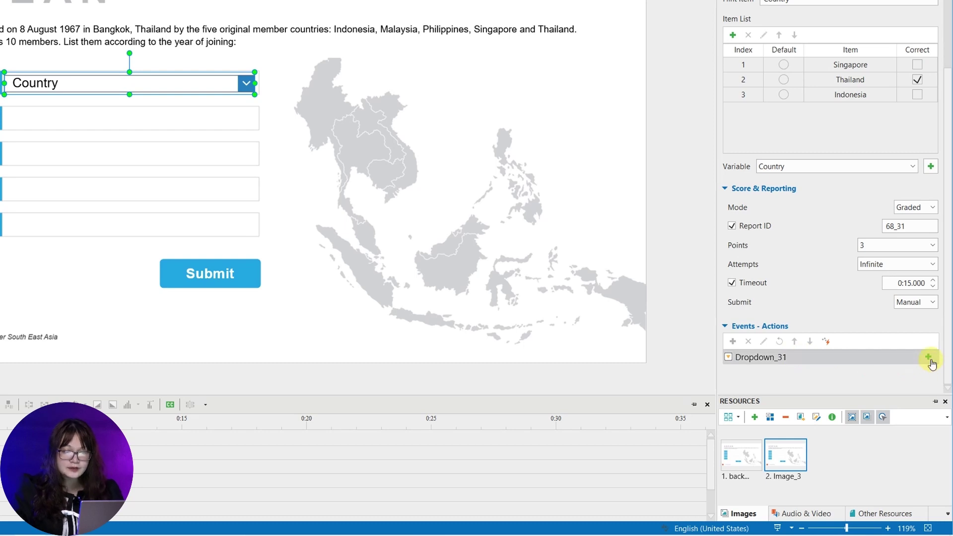
# Add an On Correct event with a Play Audio action using the Correct sound file
pyautogui.click(929, 358)
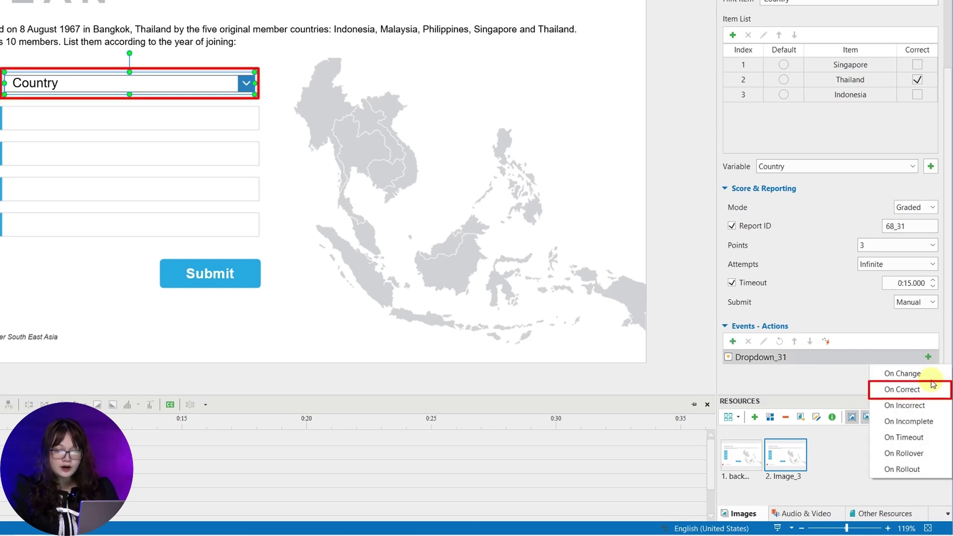
pyautogui.click(931, 387)
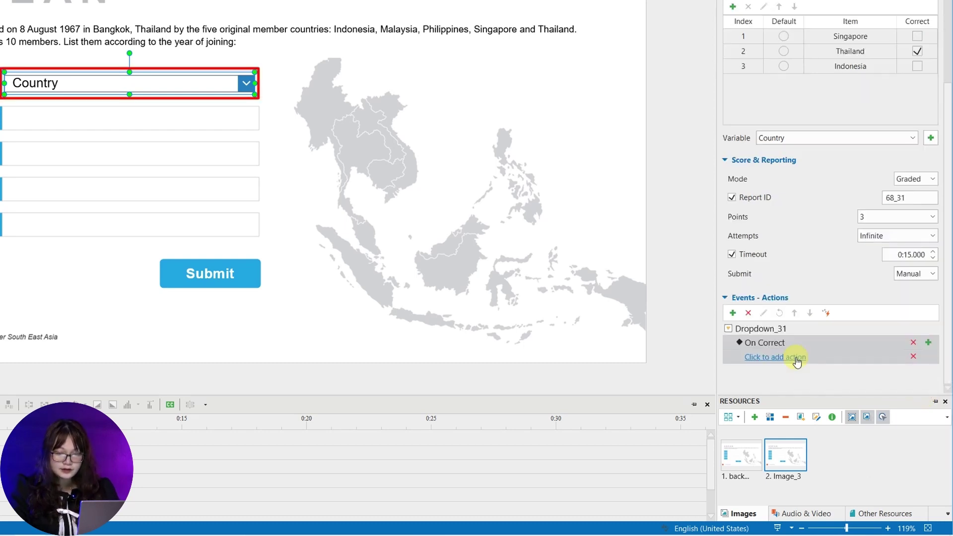
pyautogui.click(793, 357)
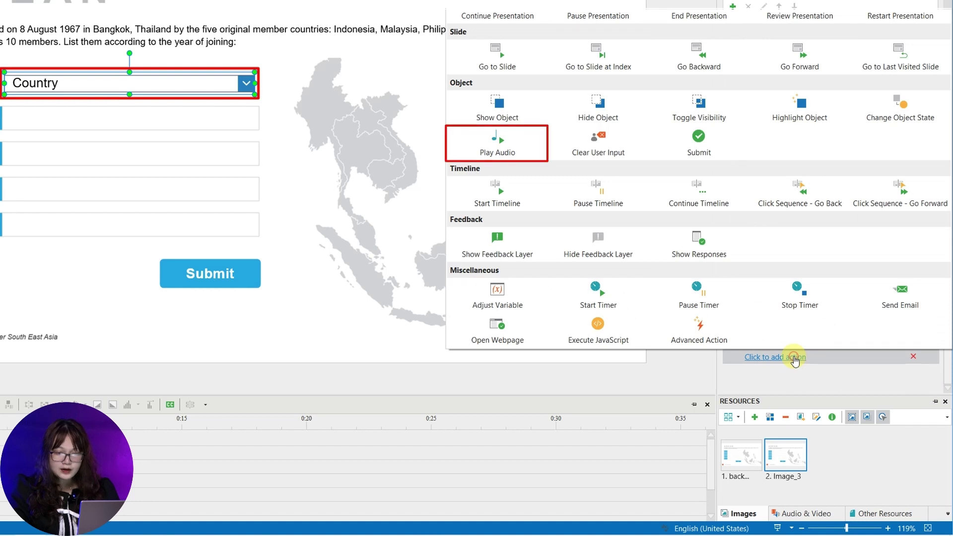
pyautogui.click(509, 154)
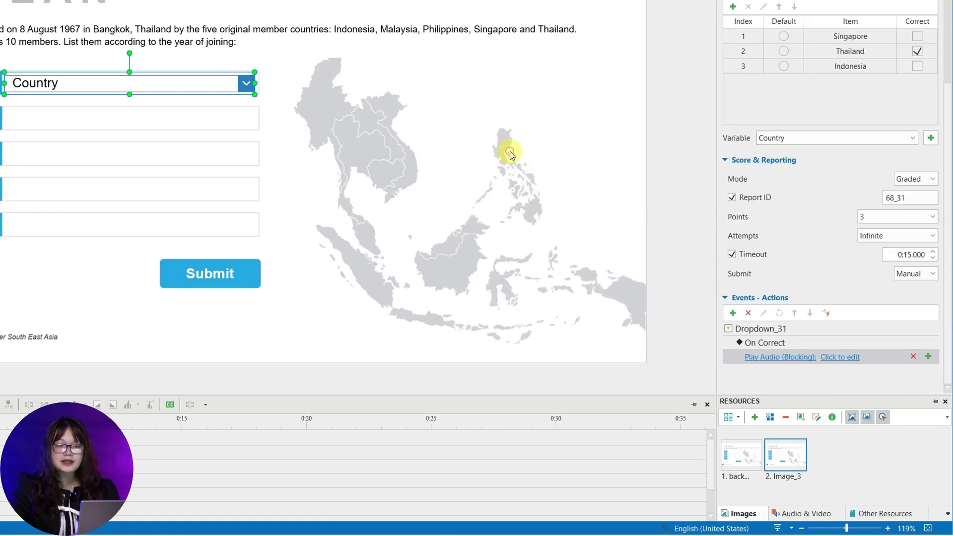
pyautogui.click(839, 357)
pyautogui.click(829, 376)
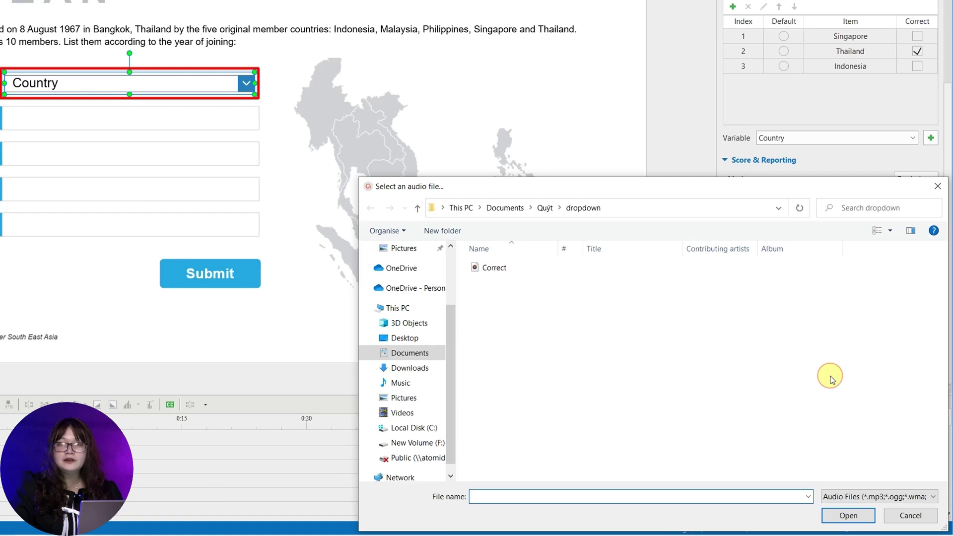
pyautogui.doubleClick(539, 270)
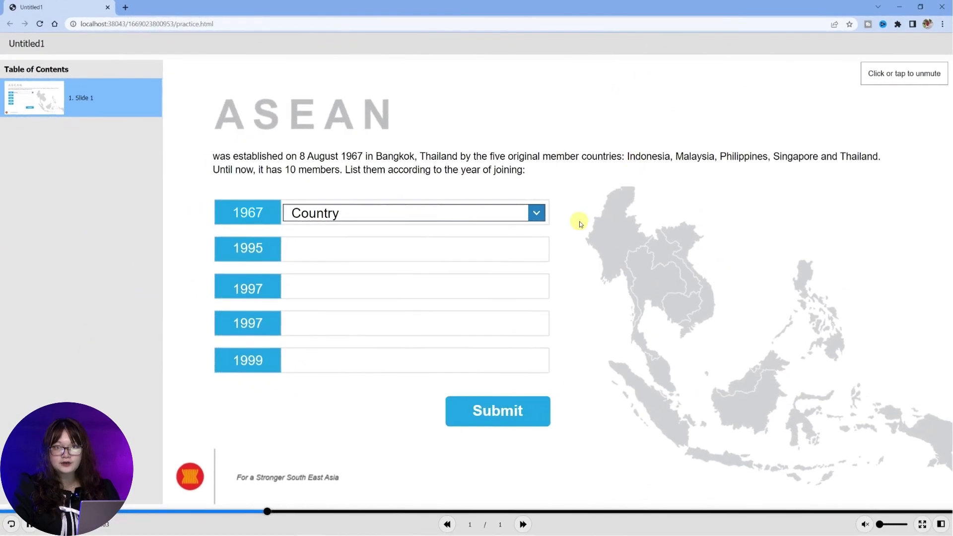
# In the Chrome preview, choose Thailand from the Country dropdown for the 1967 row
pyautogui.click(536, 213)
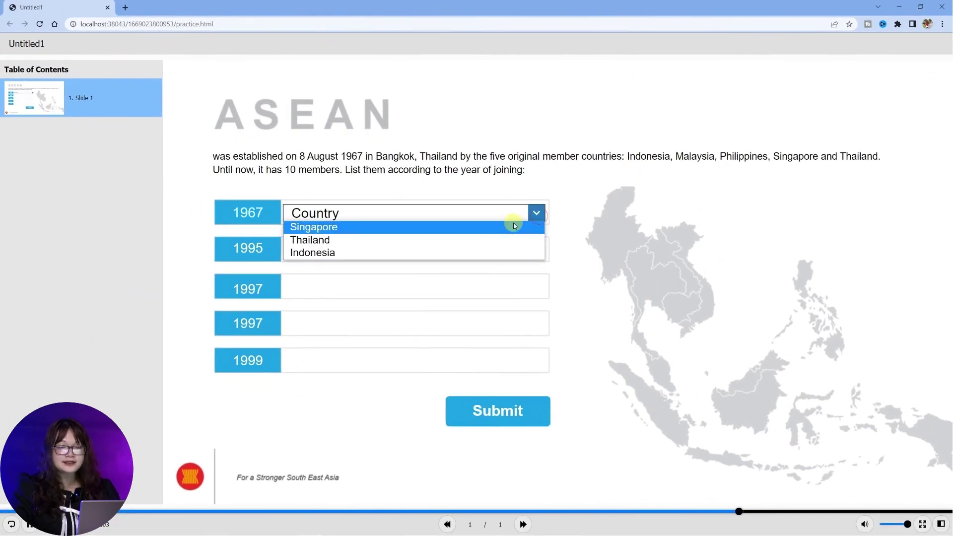
pyautogui.click(470, 242)
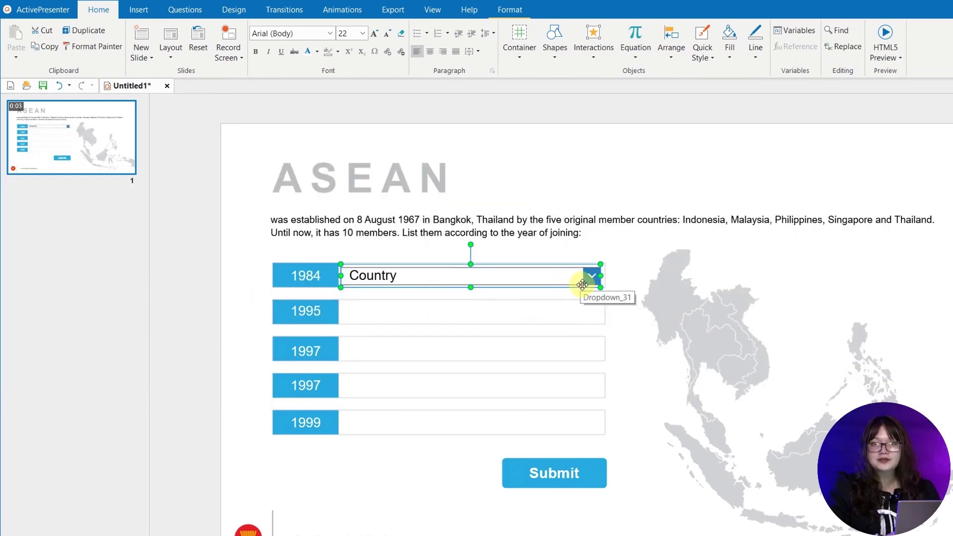
# Give the 1984 dropdown a light-blue style, No Color background and dark blue arrow background
pyautogui.click(521, 11)
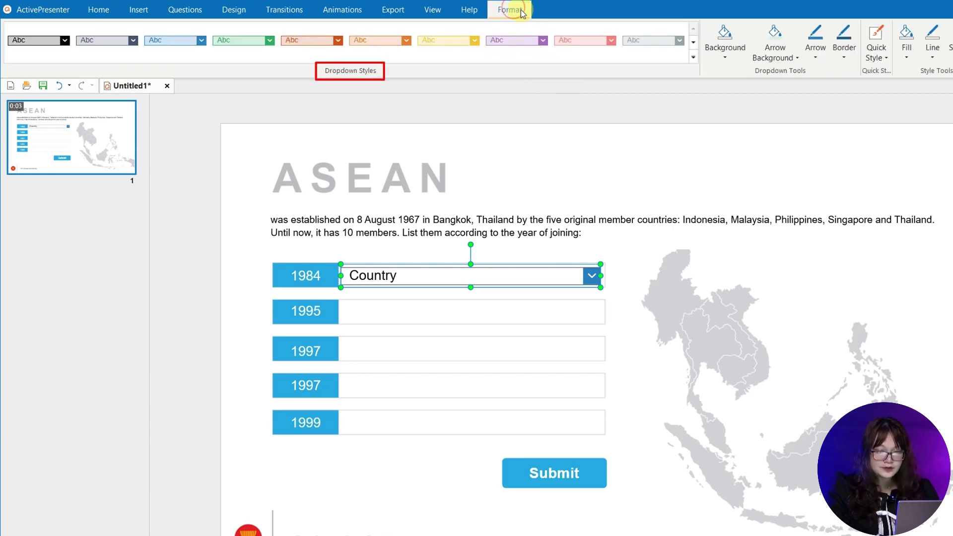
pyautogui.click(693, 57)
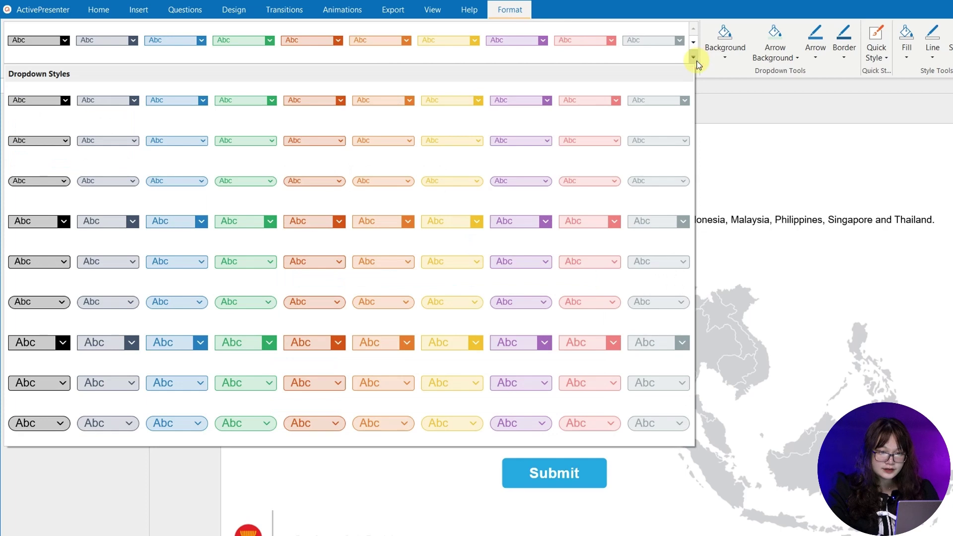
pyautogui.click(187, 143)
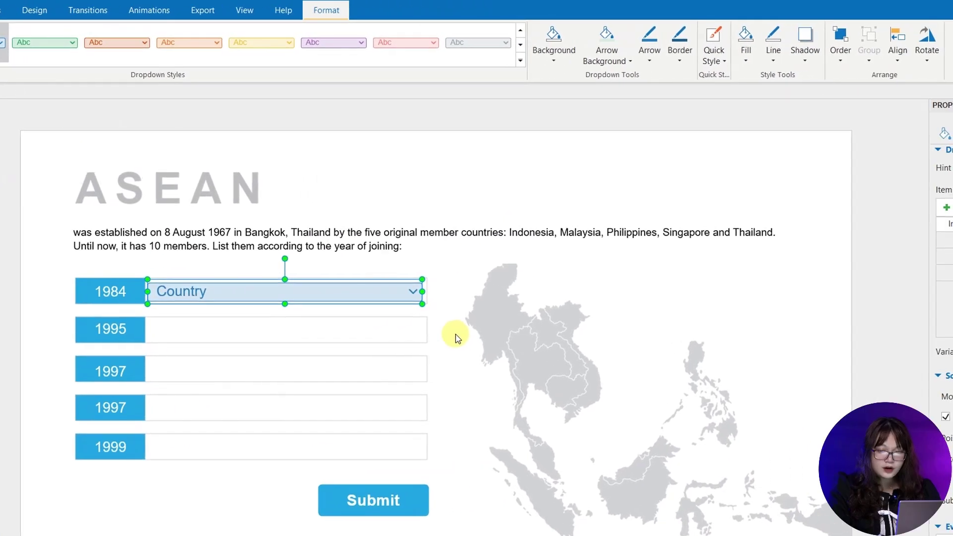
pyautogui.click(562, 58)
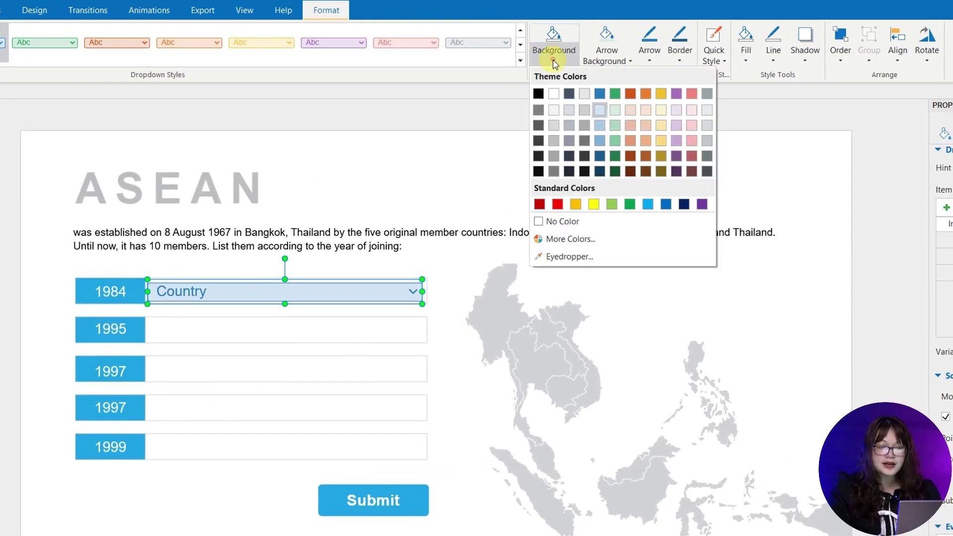
pyautogui.click(565, 221)
pyautogui.click(617, 64)
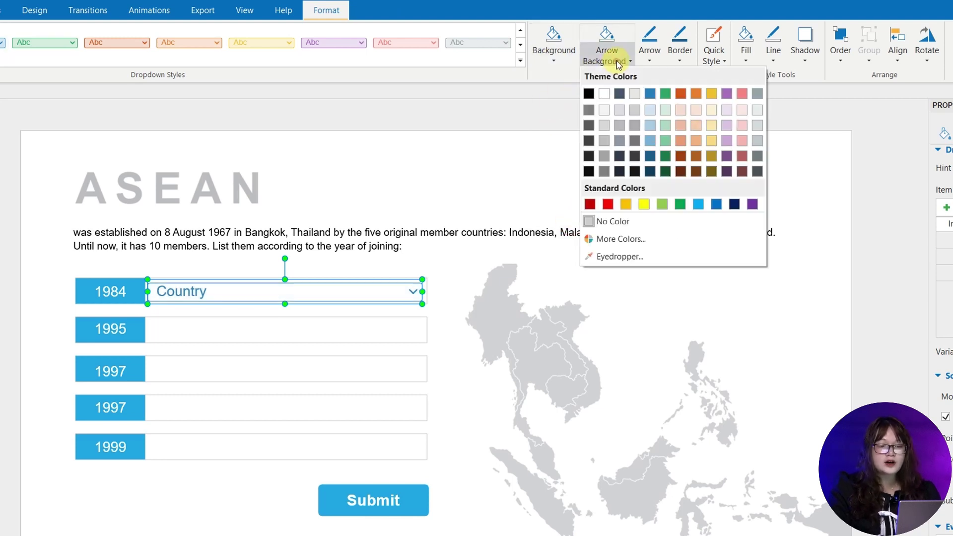
pyautogui.click(648, 156)
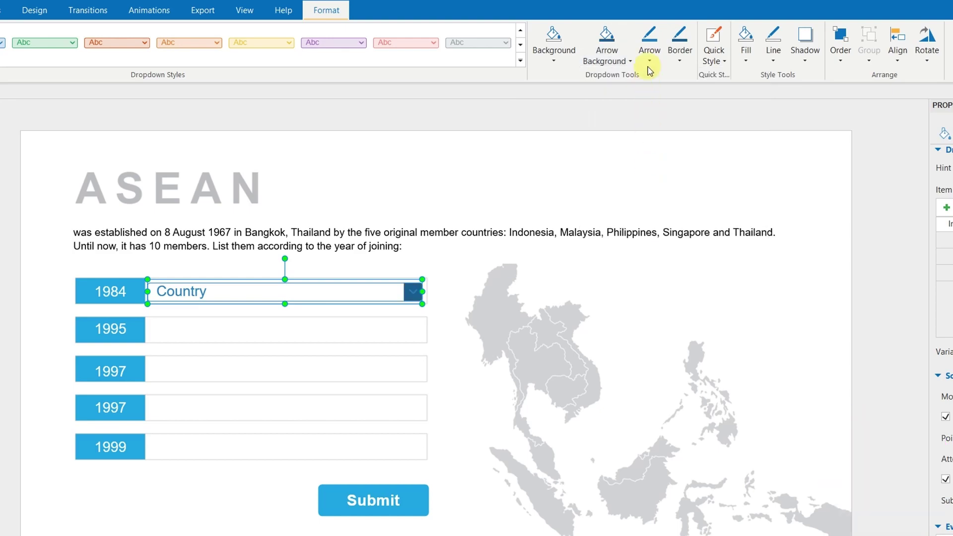